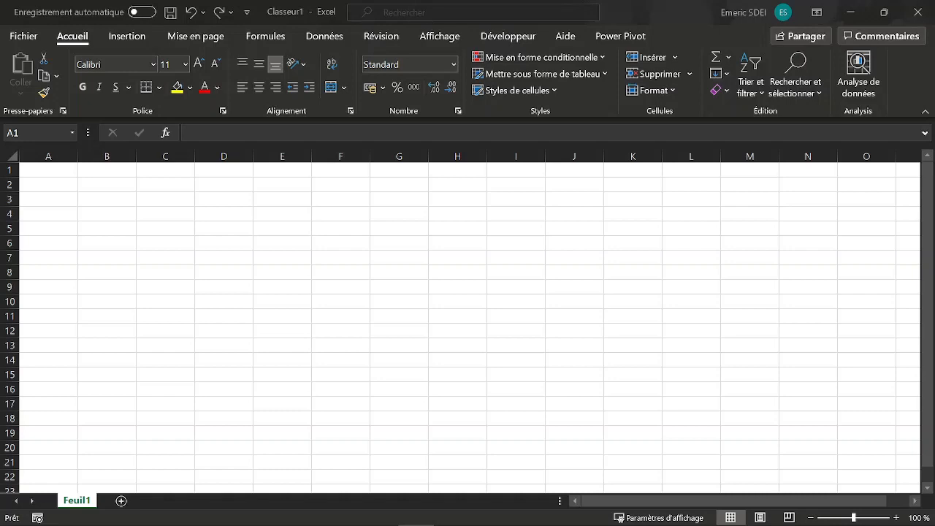
# Import data from a folder, choosing the DATA folder on the Bureau (desktop) as the source
pyautogui.click(49, 168)
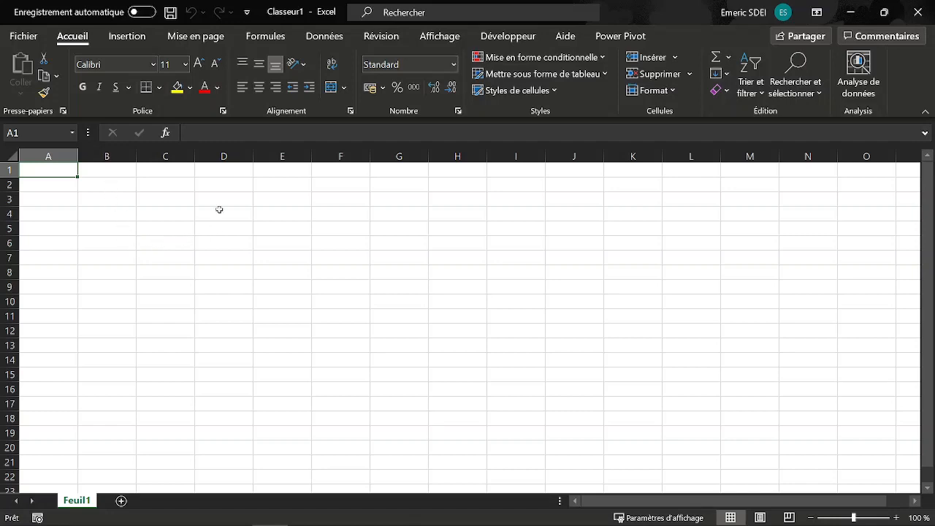
pyautogui.click(314, 36)
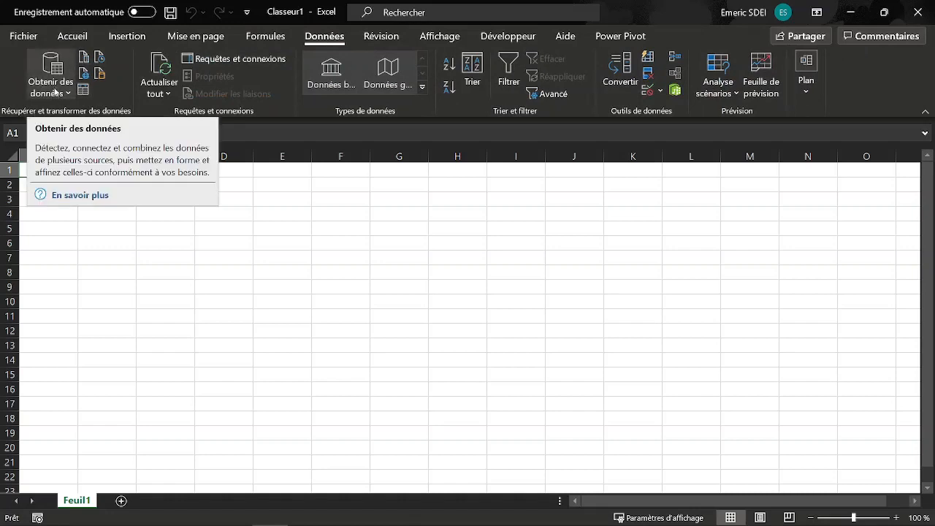
pyautogui.click(54, 92)
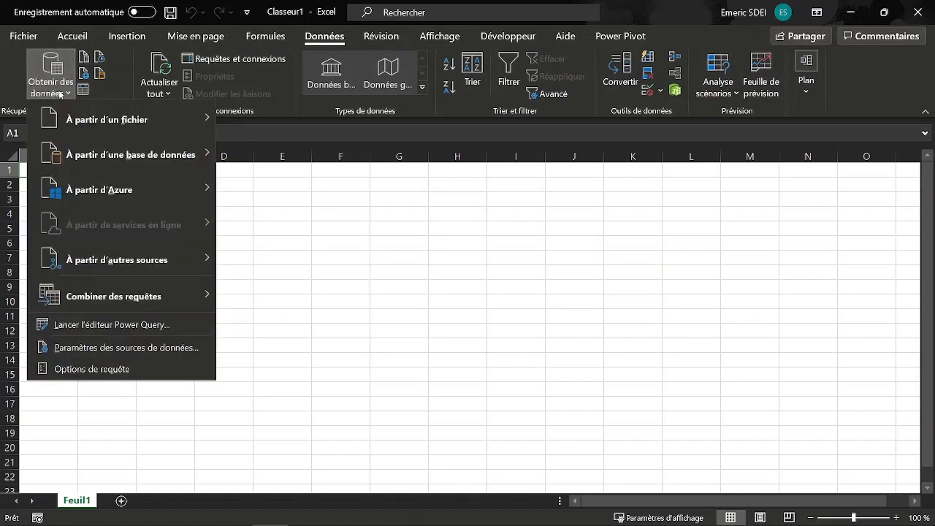
pyautogui.moveTo(144, 121)
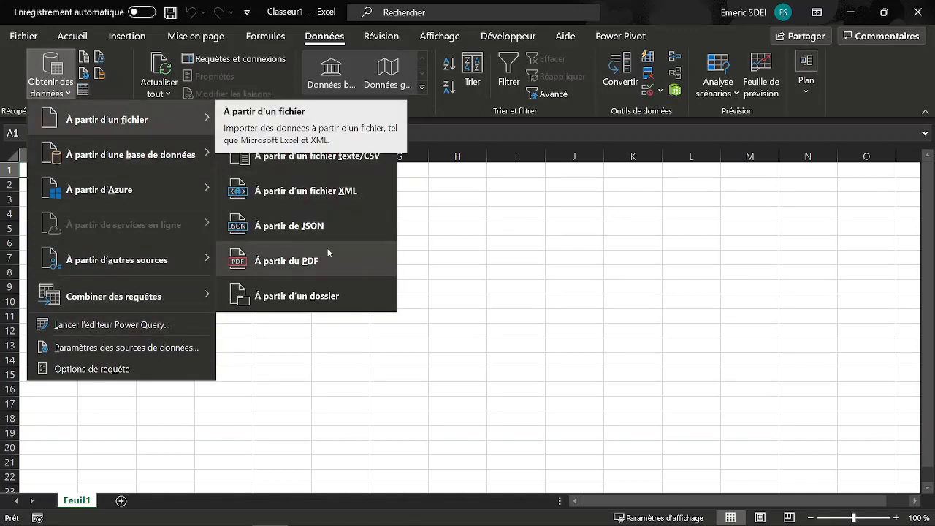
pyautogui.click(316, 296)
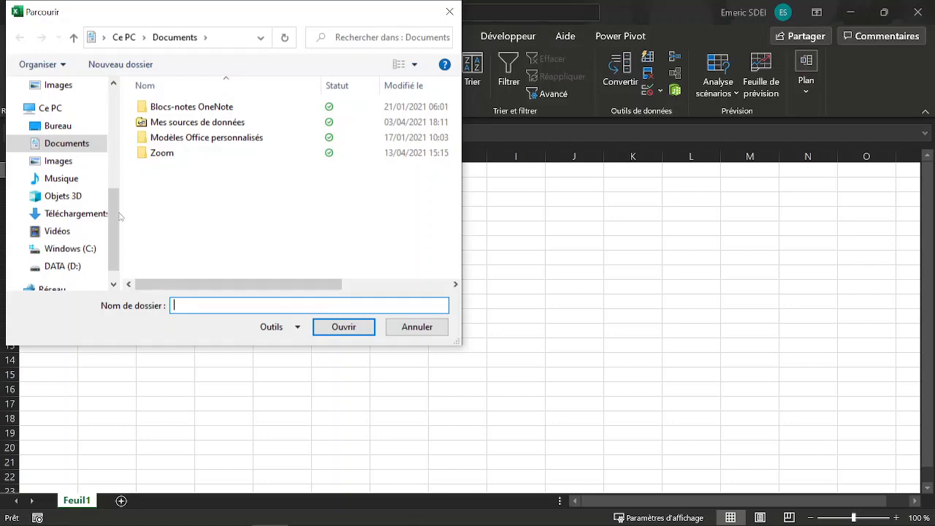
pyautogui.click(57, 125)
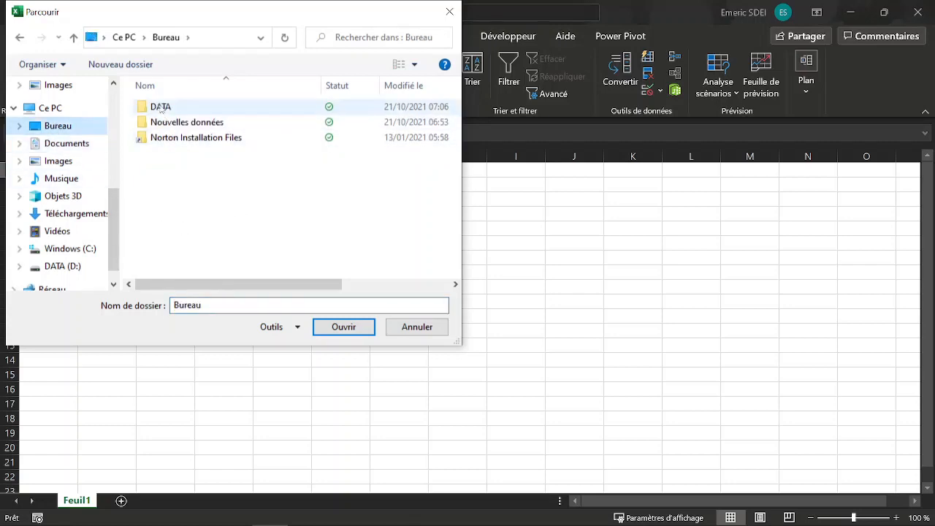
pyautogui.doubleClick(160, 108)
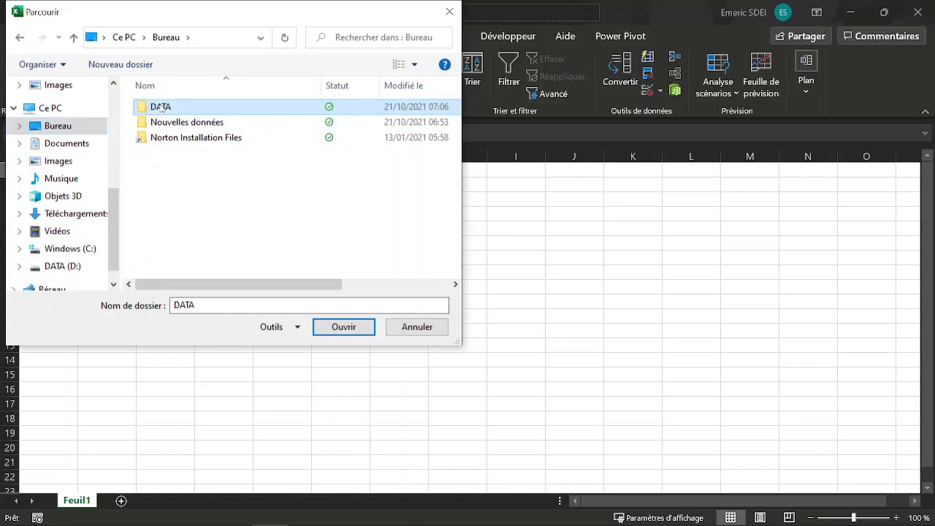
pyautogui.click(357, 328)
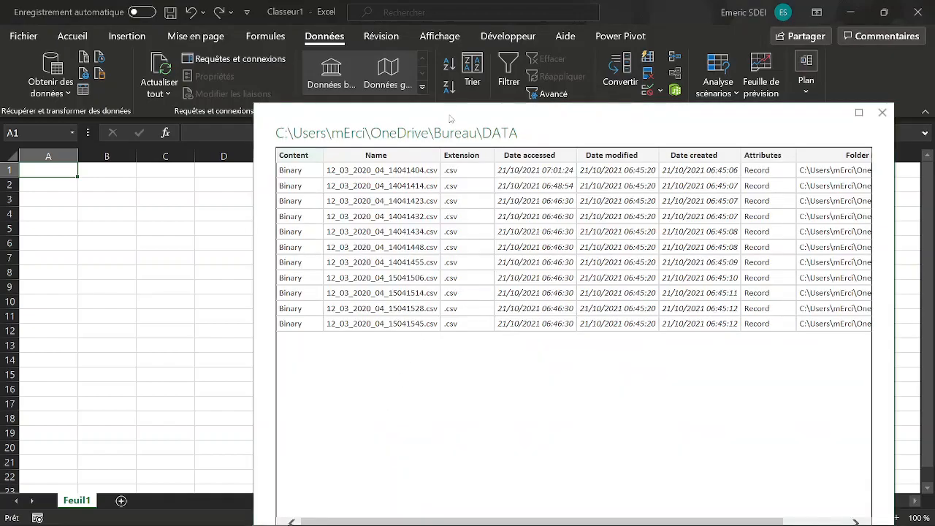
# Combine and transform the folder's CSV files, using the first file as the sample and a semicolon delimiter
pyautogui.moveTo(450, 111); pyautogui.dragTo(339, 53)
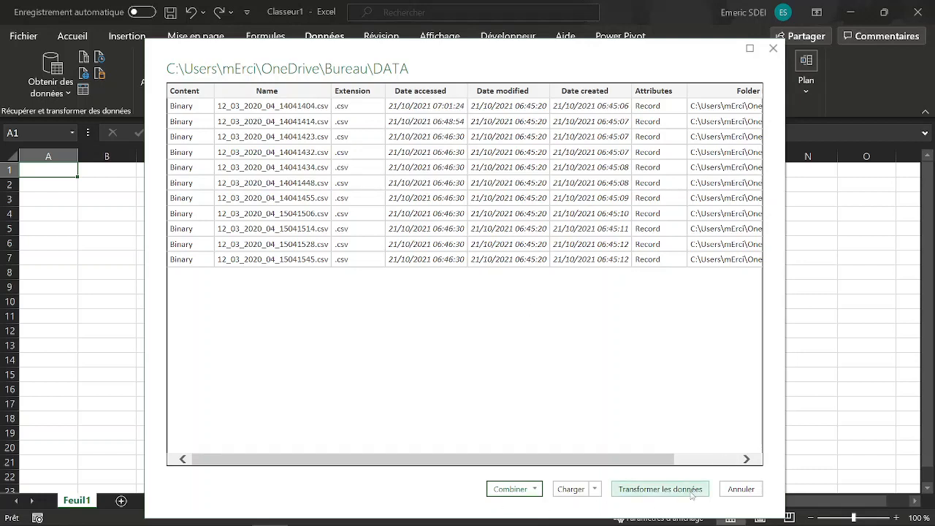
pyautogui.click(537, 491)
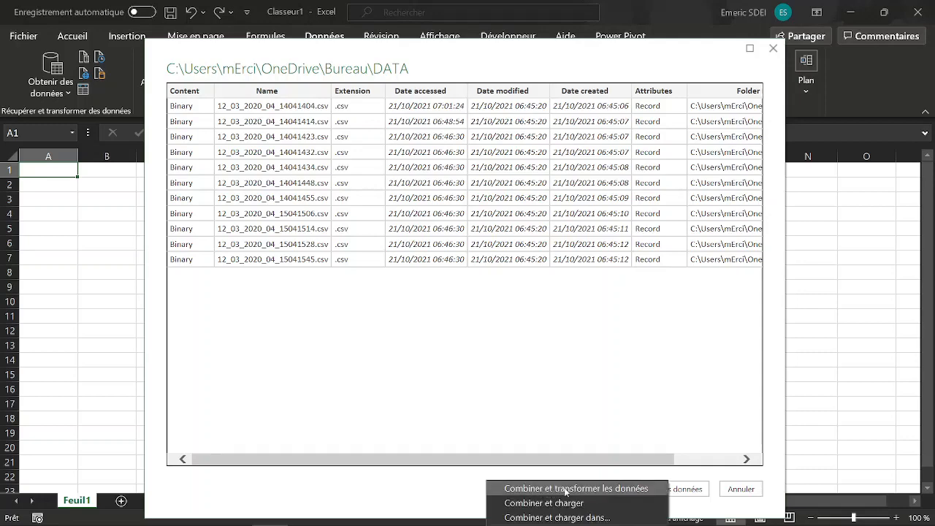
pyautogui.click(618, 488)
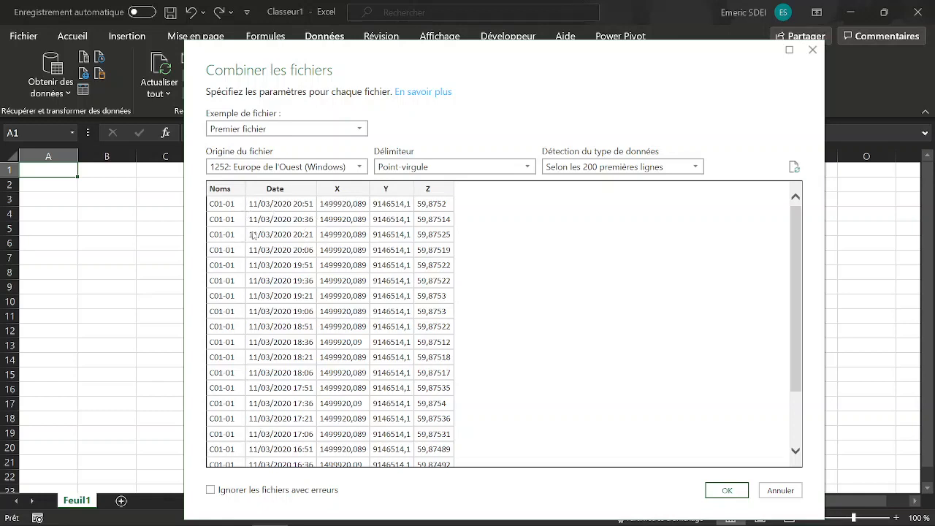
pyautogui.click(730, 490)
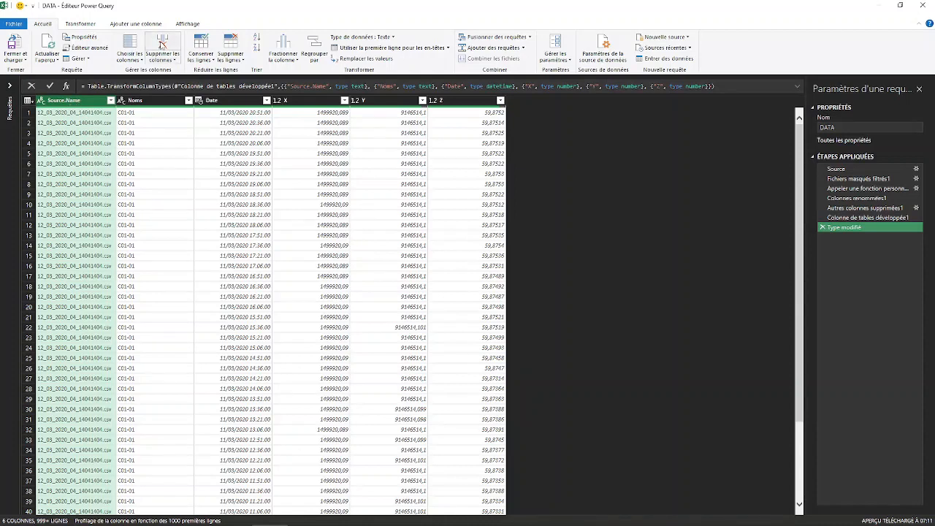
# Remove the Source.Name column and place the Date column before Noms
pyautogui.click(162, 44)
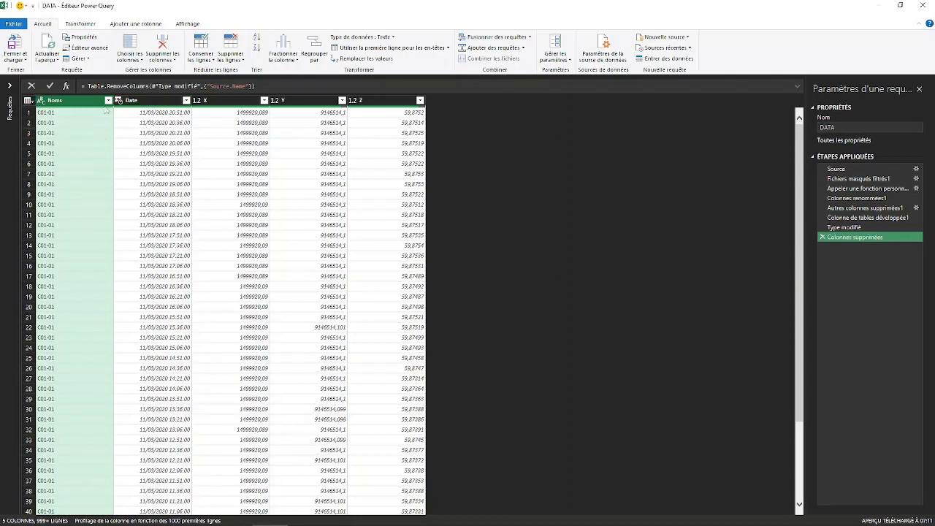
pyautogui.click(149, 101)
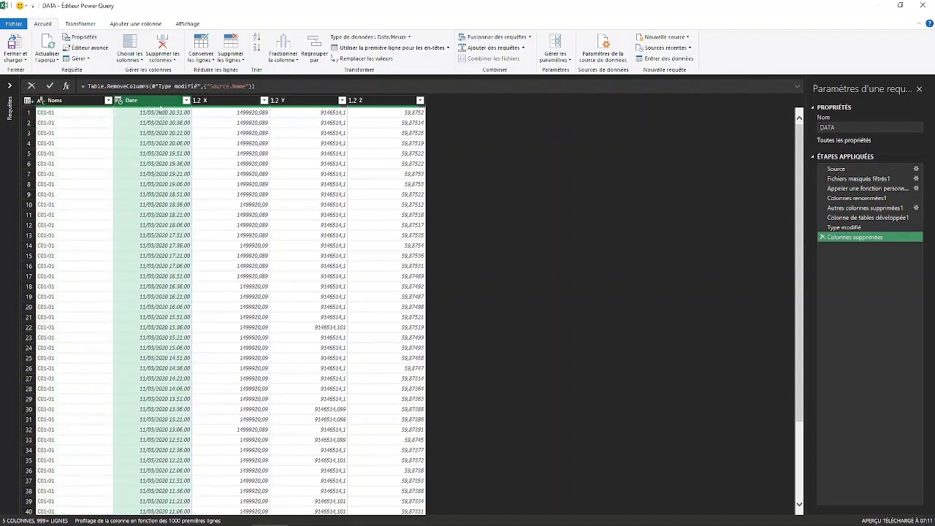
pyautogui.moveTo(159, 103); pyautogui.dragTo(68, 104)
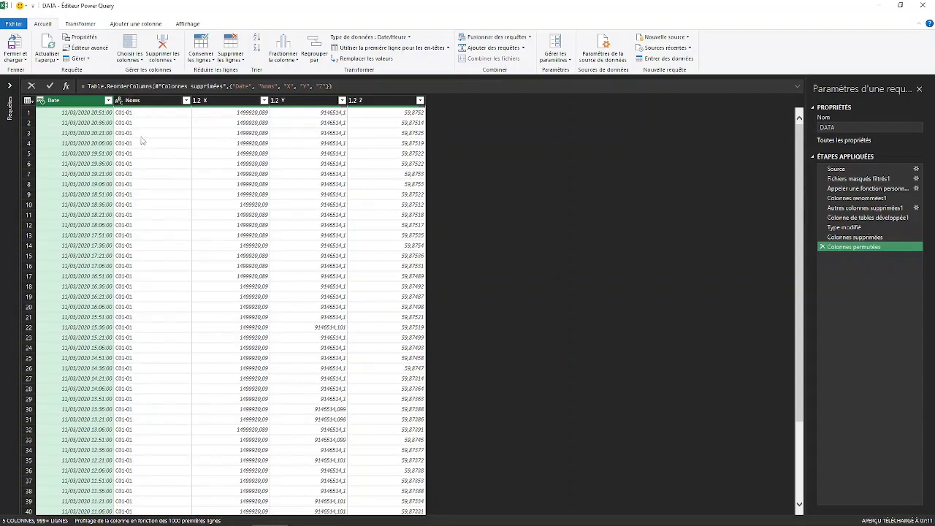
# Split the Noms column at each occurrence of the custom hyphen delimiter
pyautogui.click(132, 100)
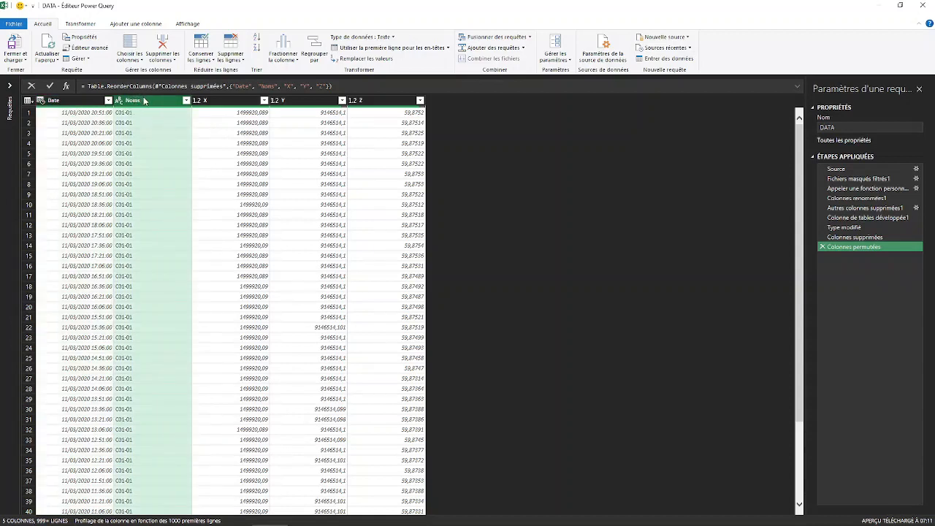
pyautogui.click(288, 45)
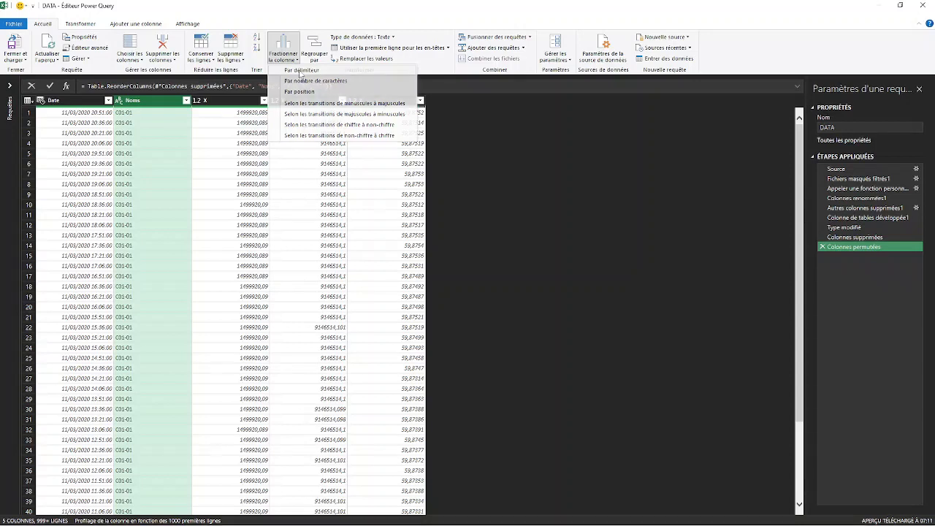
pyautogui.click(300, 71)
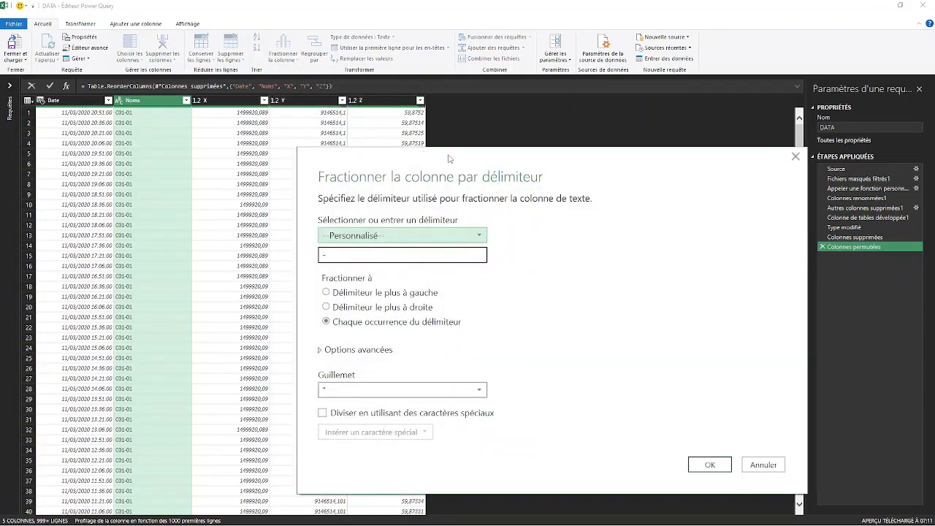
pyautogui.moveTo(449, 158); pyautogui.dragTo(404, 94)
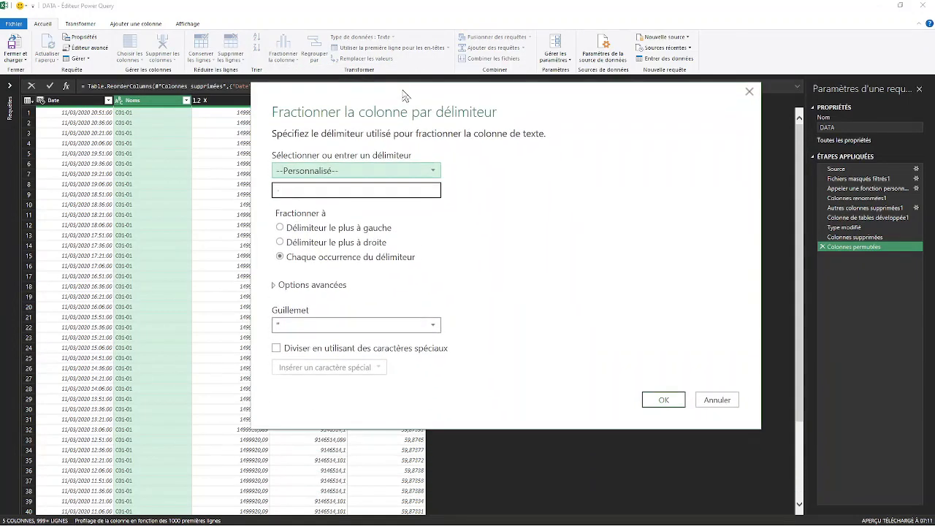
pyautogui.click(283, 189)
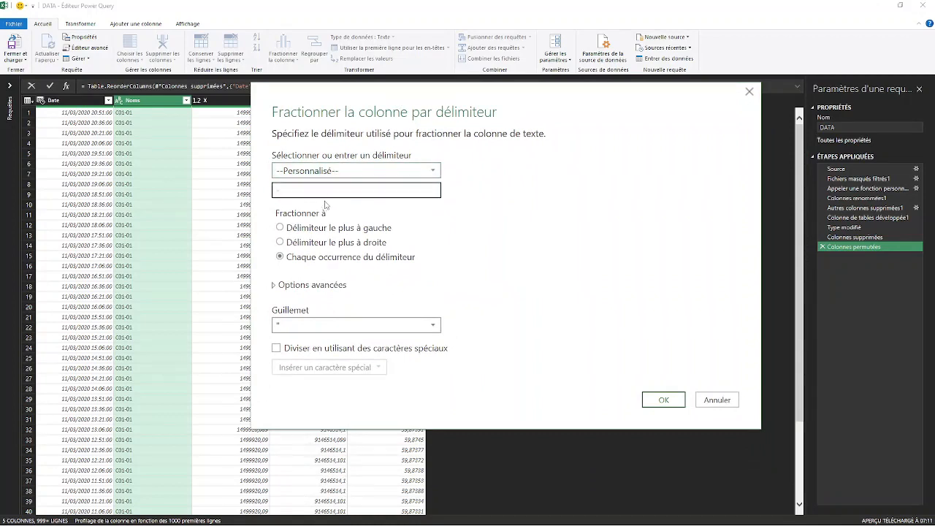
pyautogui.click(663, 400)
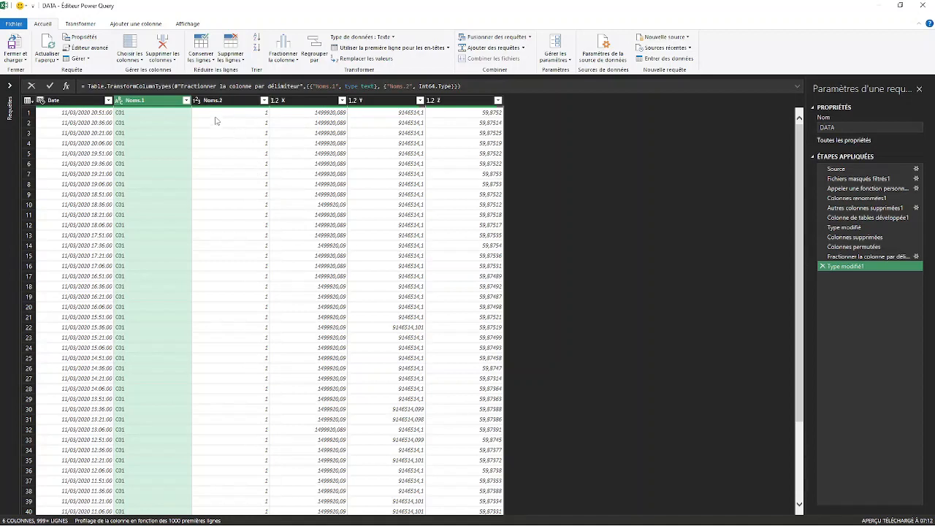
# Rename the column Noms.1 as Points and the column Noms.2 as Position
pyautogui.doubleClick(143, 104)
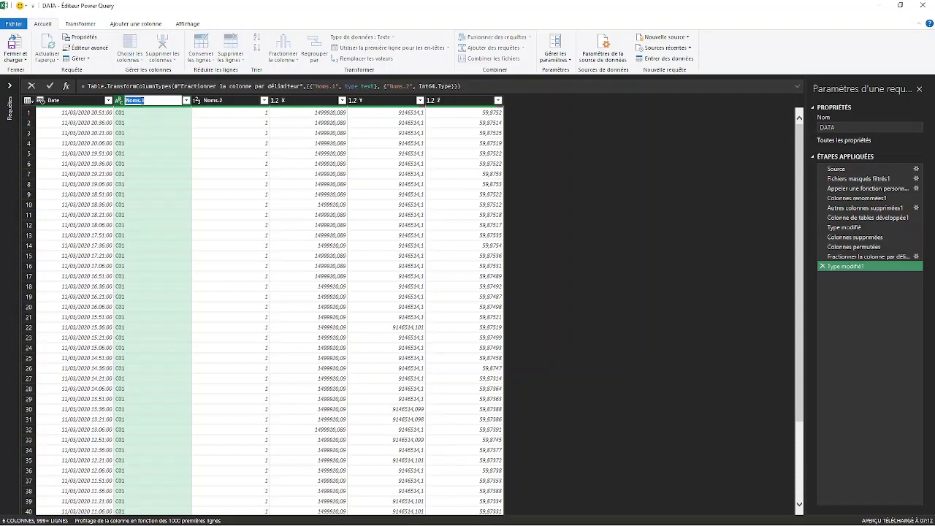
pyautogui.write('Noints')
pyautogui.press('Return')
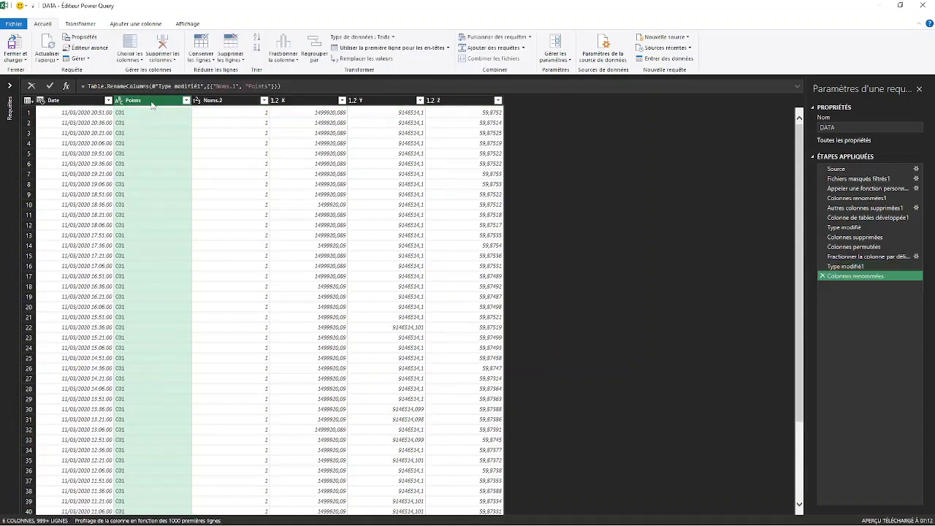
pyautogui.doubleClick(214, 100)
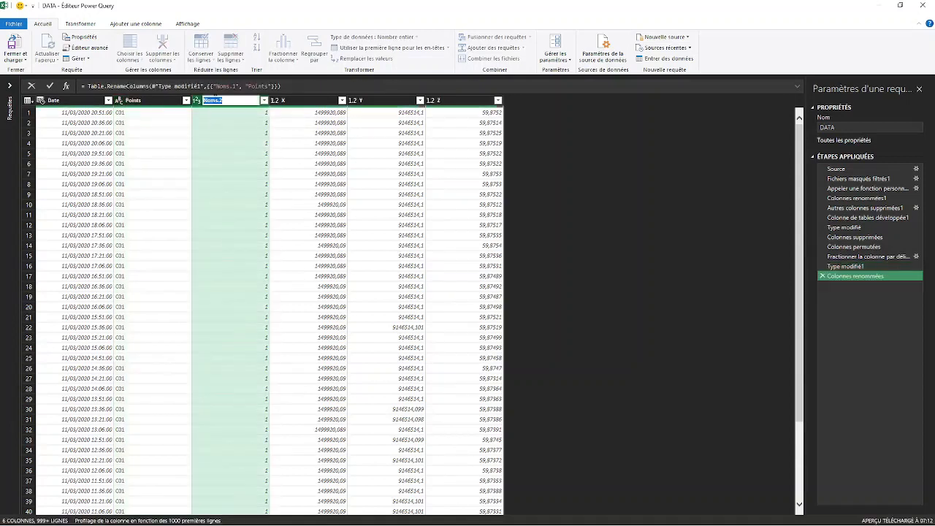
pyautogui.write('Position')
pyautogui.press('Return')
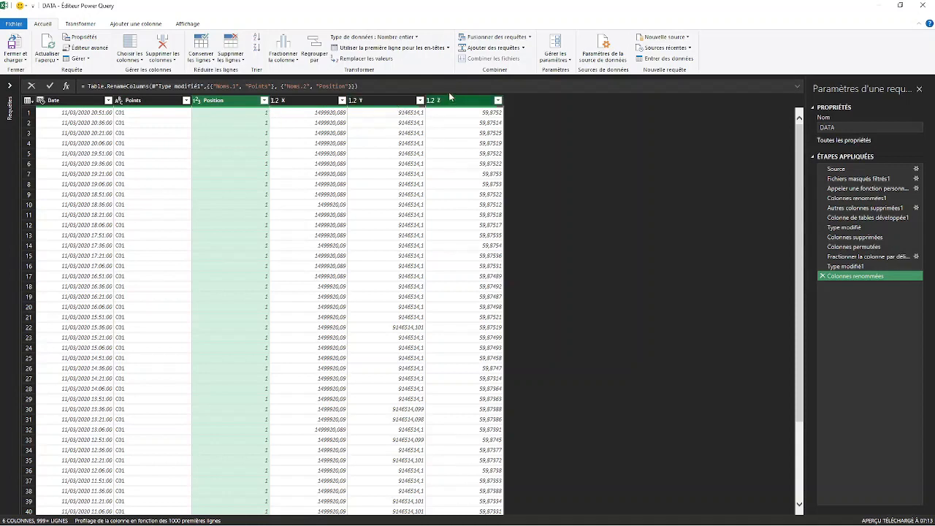
# Remove the X and Y columns, and close and load the DATA query into the workbook
pyautogui.click(307, 102)
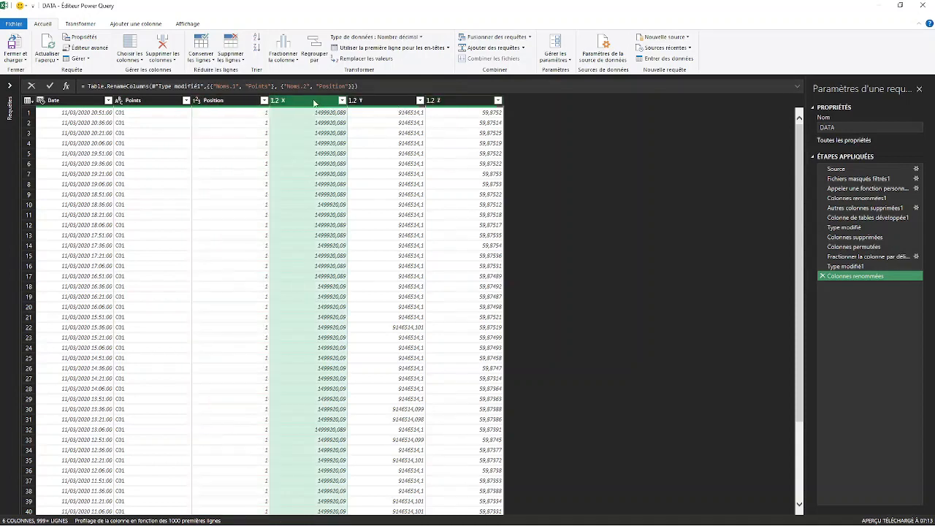
pyautogui.keyDown('ctrl'); pyautogui.click(391, 105); pyautogui.keyUp('ctrl')
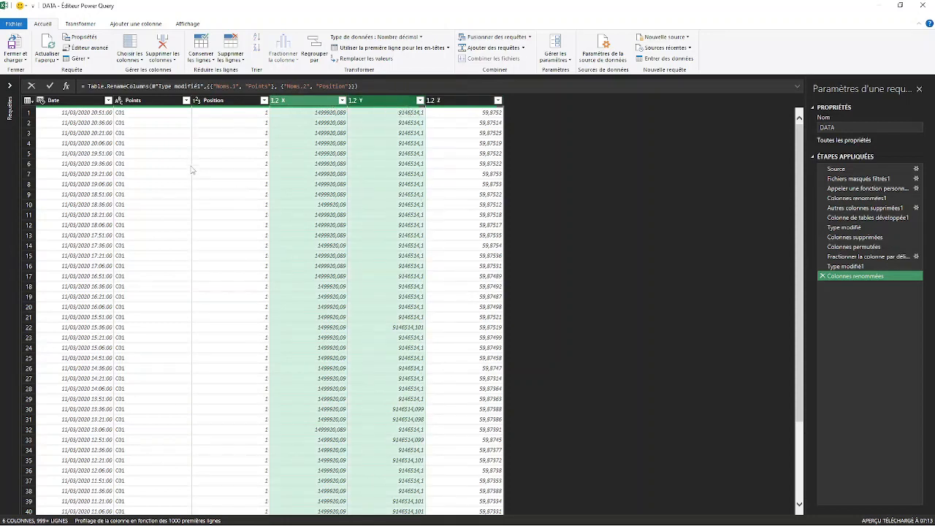
pyautogui.click(163, 44)
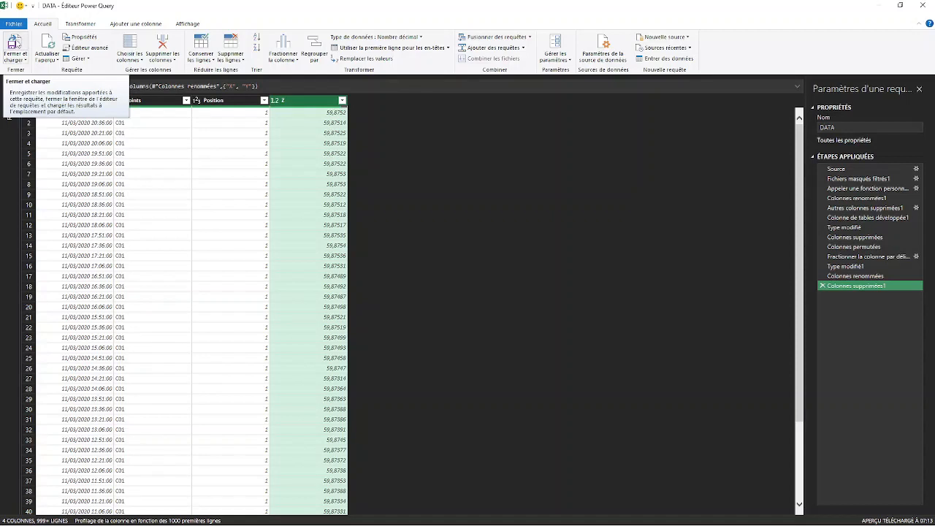
pyautogui.click(27, 61)
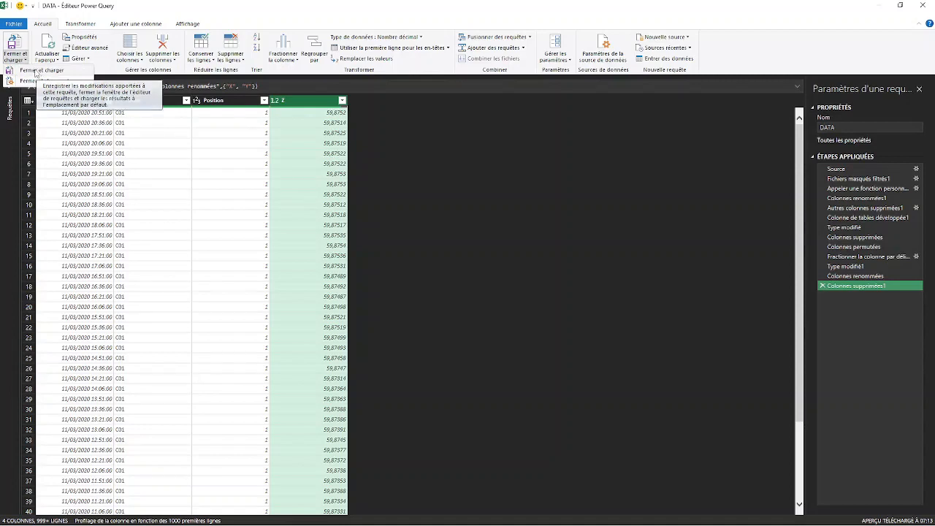
pyautogui.click(16, 42)
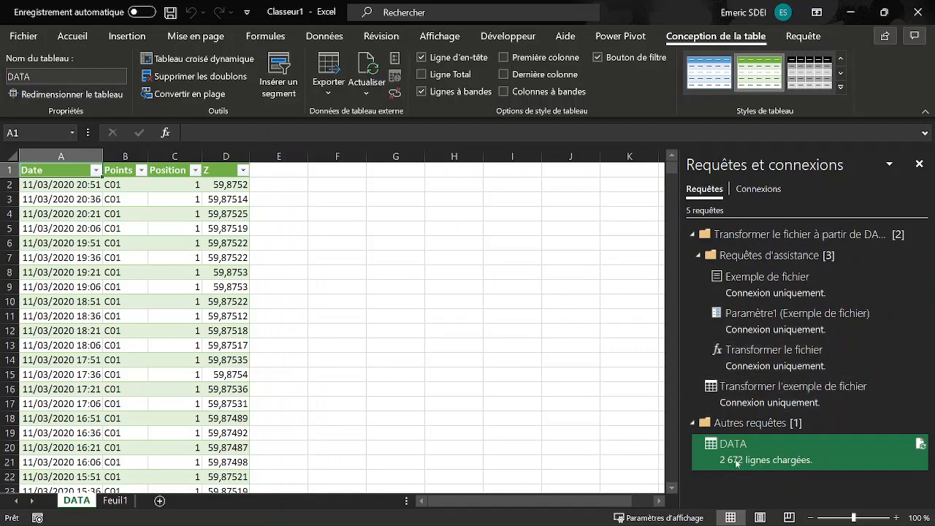
# Examine the loaded DATA query's row count and the table's records down to the last row
pyautogui.moveTo(737, 463)
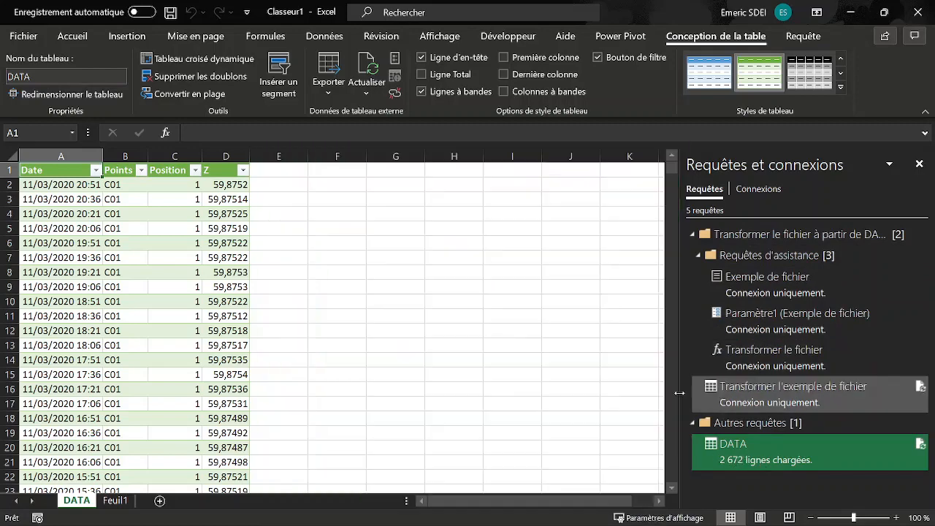
pyautogui.click(130, 268)
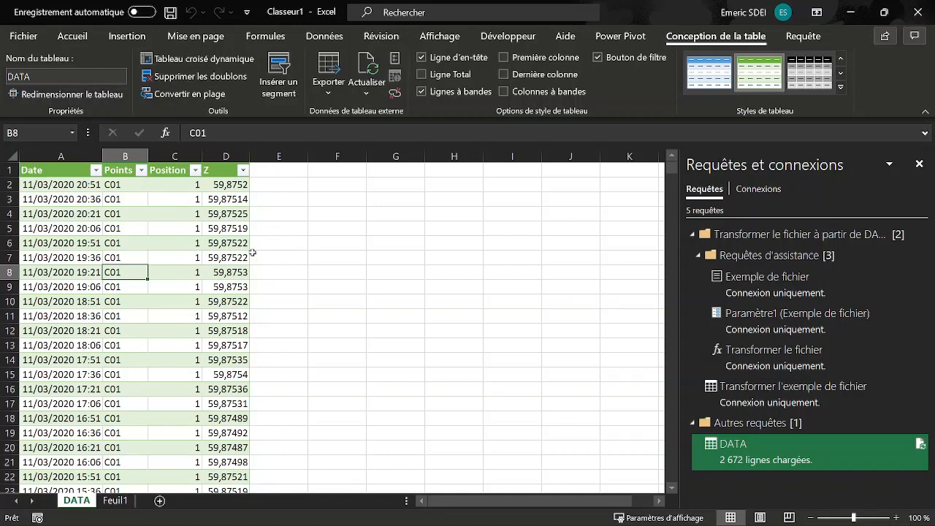
pyautogui.click(88, 253)
pyautogui.press('Down')
pyautogui.press('Down')
pyautogui.press('Down')
pyautogui.press('Down')
pyautogui.press('Down')
pyautogui.press('Down')
pyautogui.press('Down')
pyautogui.press('Down')
pyautogui.press('Down')
pyautogui.press('Down')
pyautogui.press('Down')
pyautogui.press('Down')
pyautogui.press('Down')
pyautogui.press('Down')
pyautogui.press('Down')
pyautogui.press('Down')
pyautogui.press('Down')
pyautogui.press('Down')
pyautogui.press('Down')
pyautogui.press('Down')
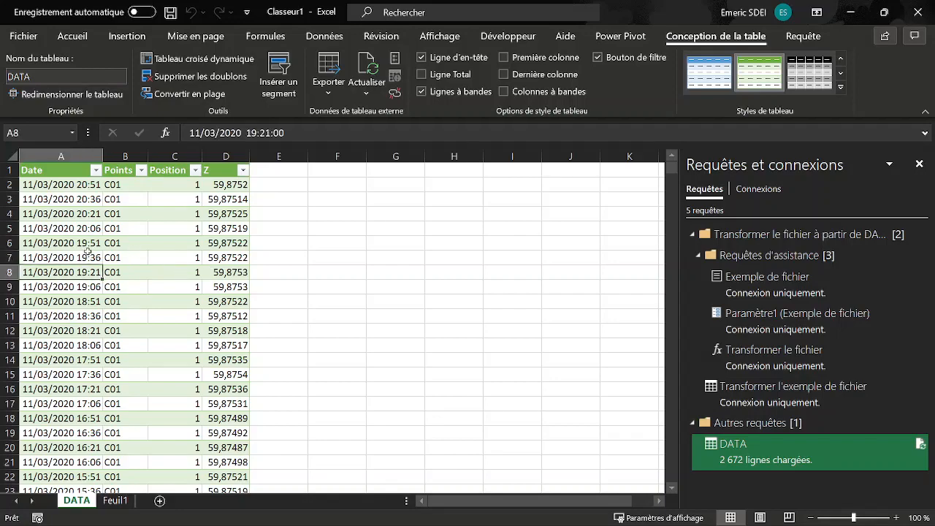
pyautogui.hotkey('ctrl', 'Down')
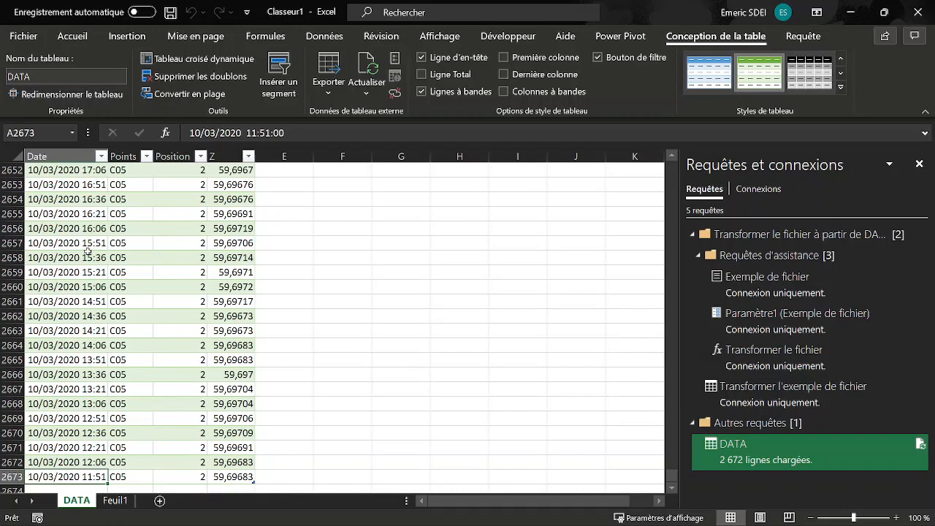
pyautogui.press('Down')
pyautogui.press('Down')
pyautogui.press('Up')
pyautogui.press('Up')
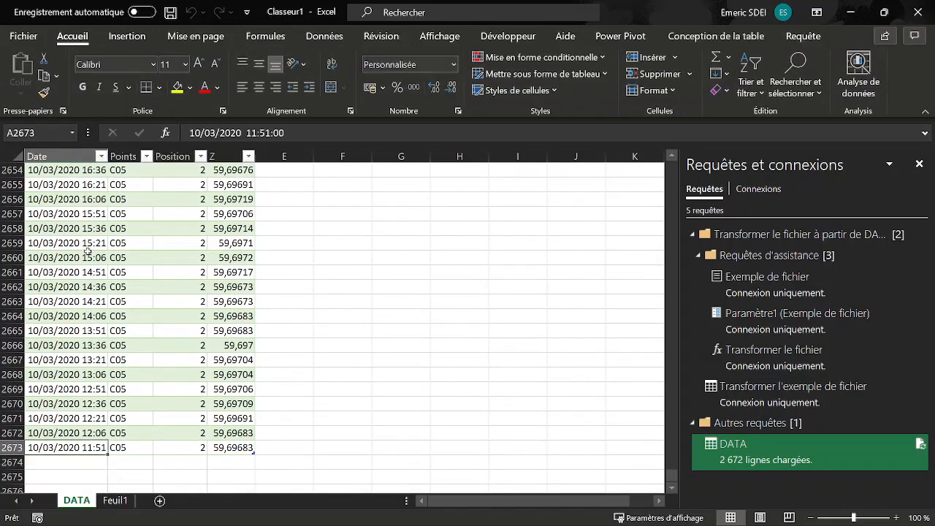
# Return to the first cell of the DATA table
pyautogui.press('Up')
pyautogui.press('Up')
pyautogui.hotkey('ctrl', 'Home')
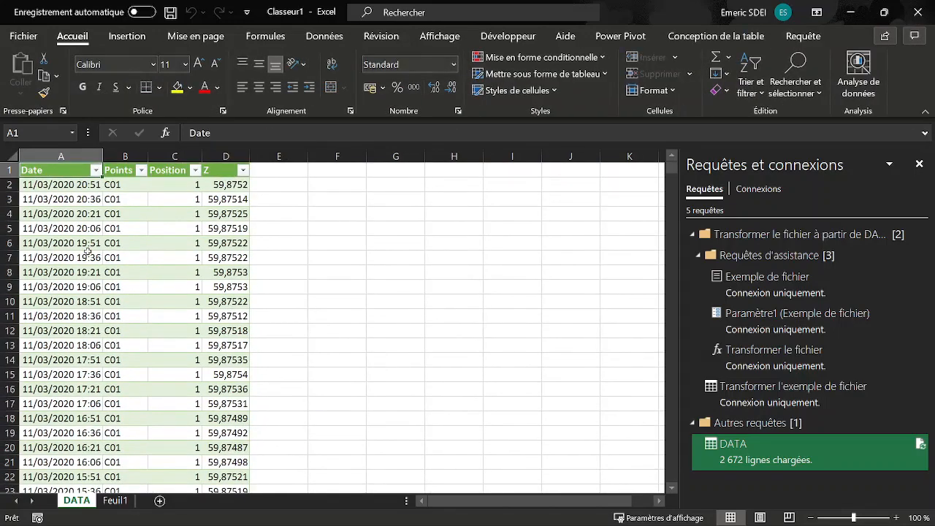
# Switch to File Explorer and copy 12_03_2020_04_16041602.csv and 12_03_2020_04_16041610.csv from the Nouvelles données folder into the DATA folder
pyautogui.click(851, 13)
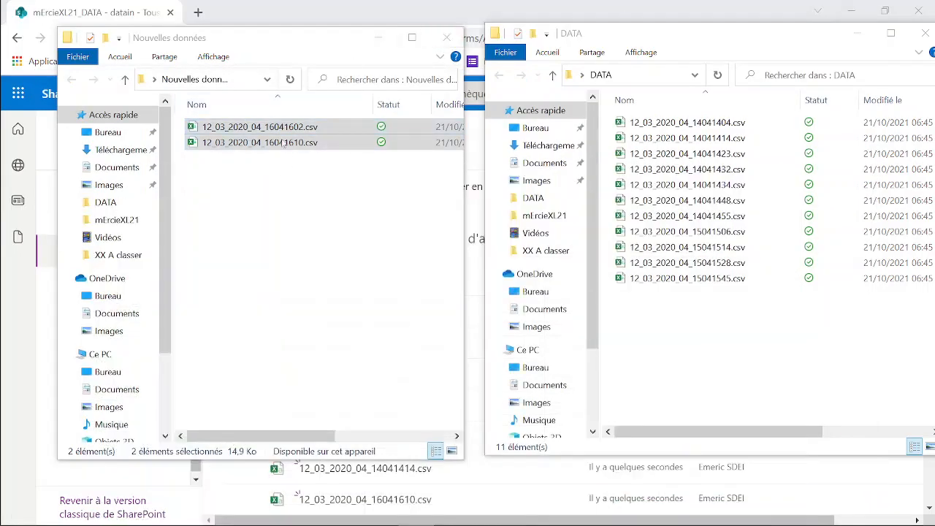
pyautogui.click(252, 176)
pyautogui.moveTo(234, 181); pyautogui.dragTo(269, 115)
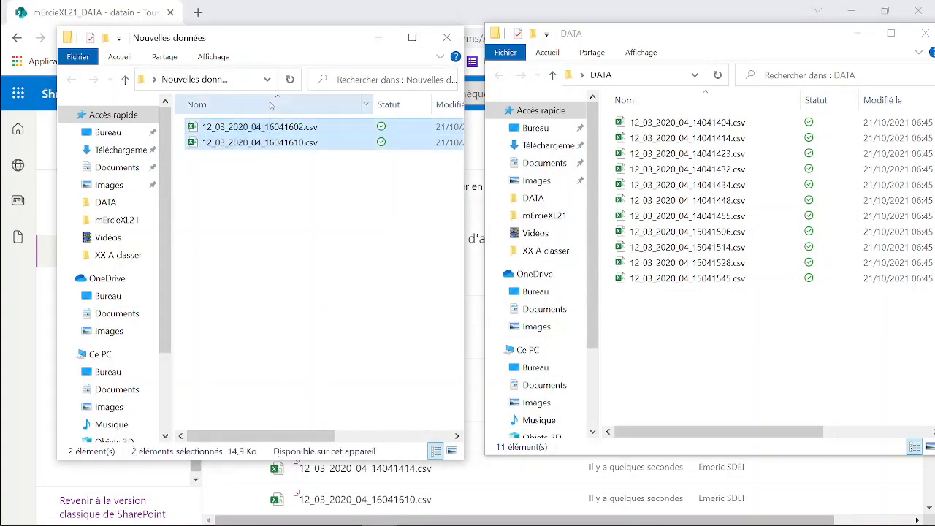
pyautogui.click(773, 347)
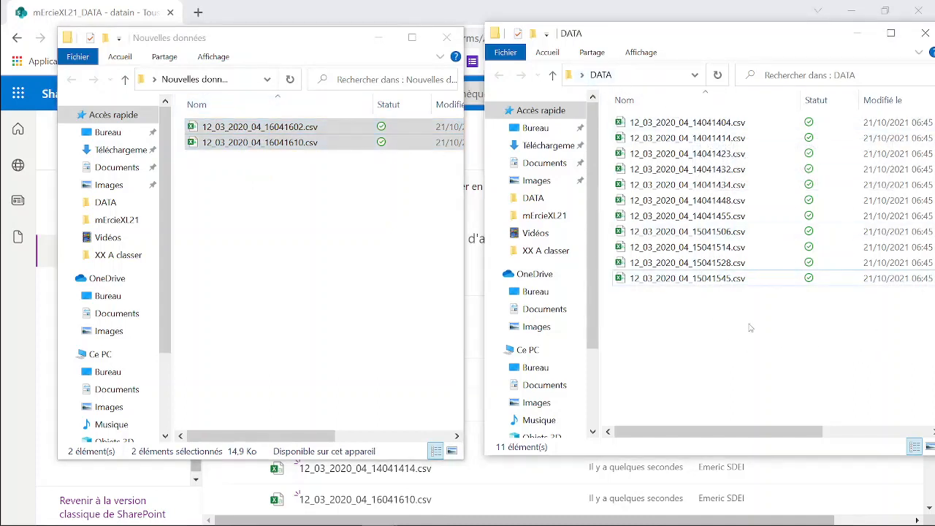
pyautogui.hotkey('ctrl', 'v')
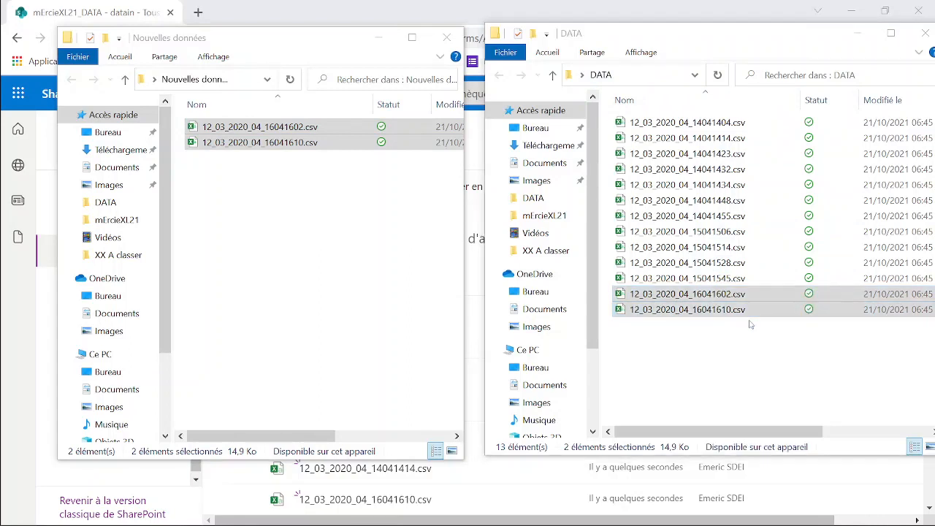
# Switch back to Excel and refresh all of the workbook's queries to include the added CSV files
pyautogui.hotkey('alt', 'Tab')
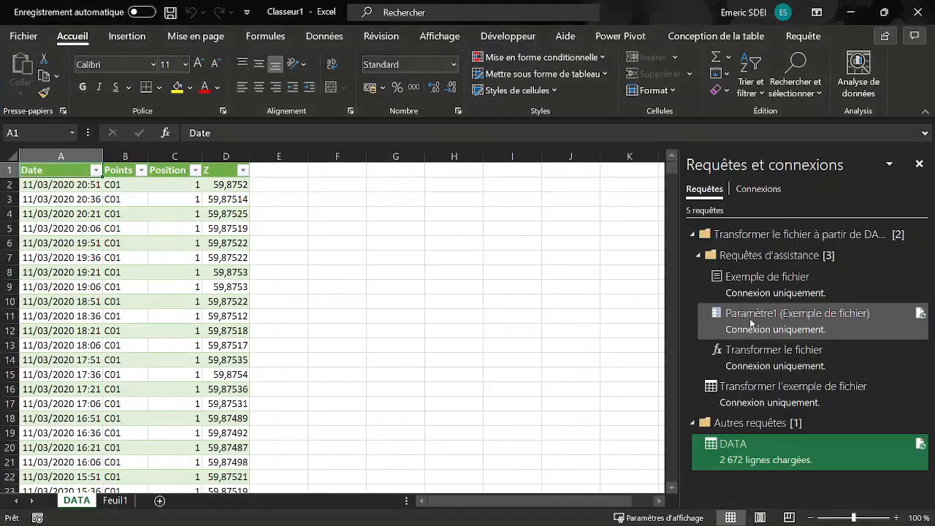
pyautogui.click(294, 258)
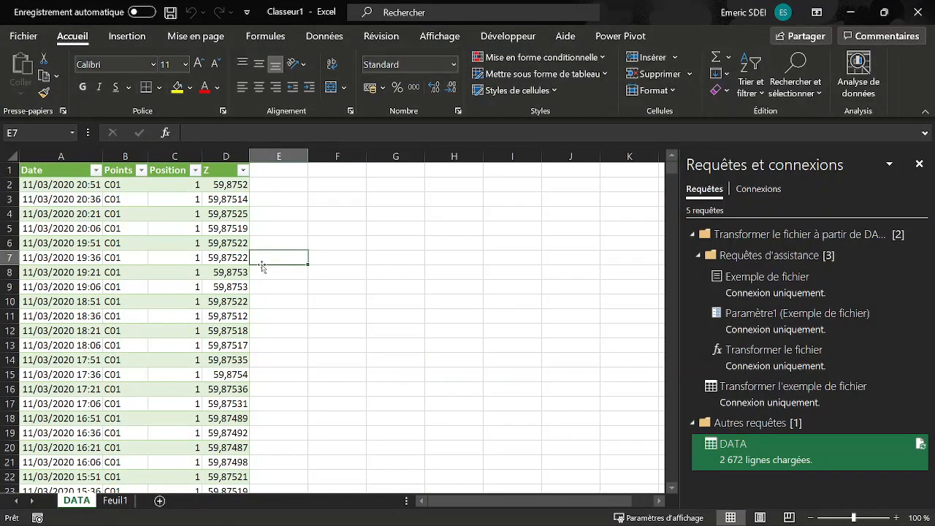
pyautogui.hotkey('ctrl', 'alt', 'F5')
# Examine the refreshed DATA table's final records in the Points column, moving upward from the last row
pyautogui.click(202, 286)
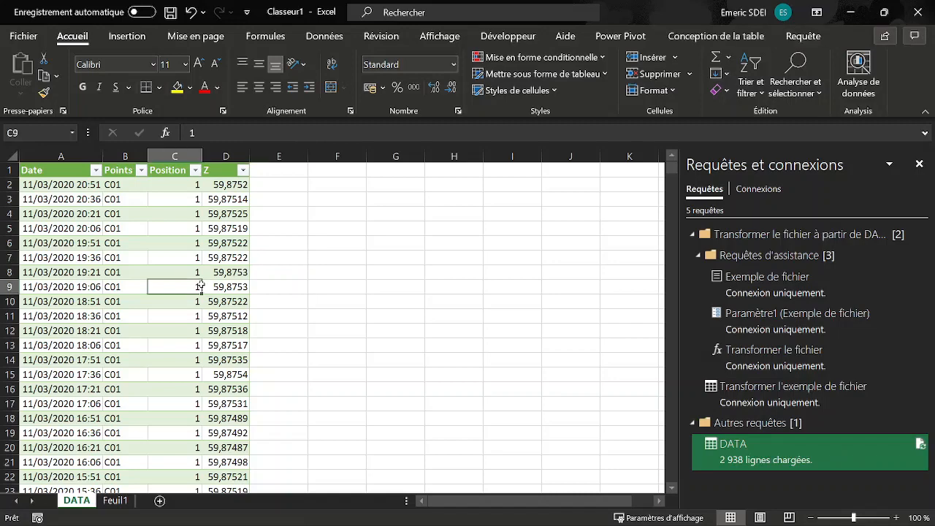
pyautogui.hotkey('ctrl', 'Down')
pyautogui.press('Left')
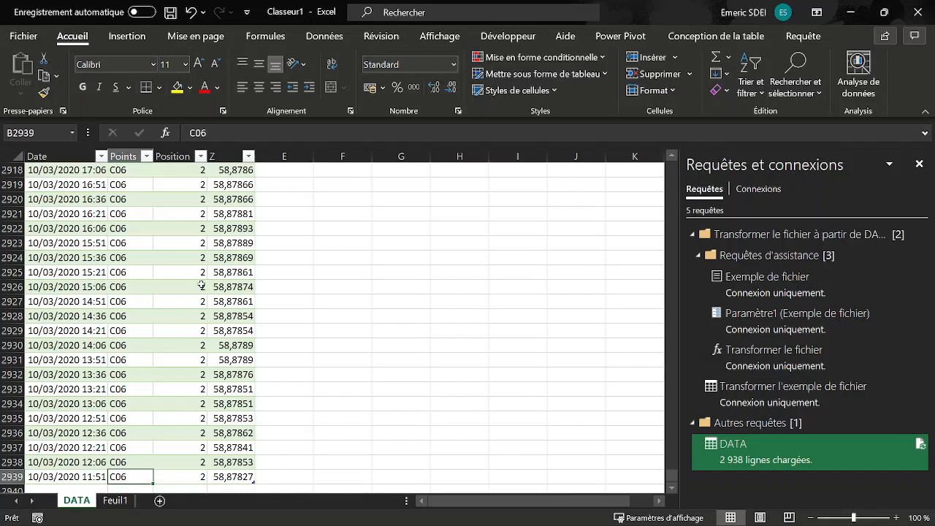
pyautogui.press('Up')
pyautogui.press('Up')
pyautogui.press('Up')
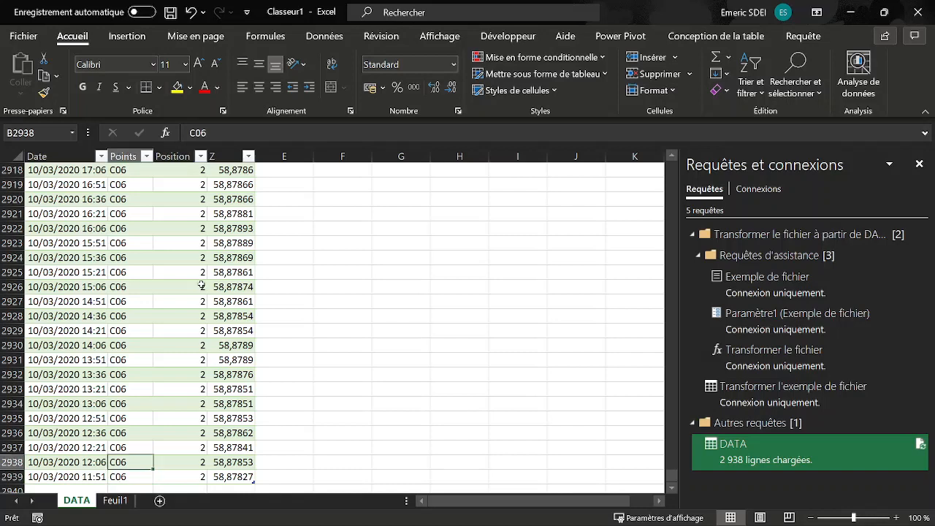
pyautogui.press('Up')
pyautogui.press('Up')
pyautogui.press('Up')
pyautogui.press('Up')
pyautogui.press('Up')
pyautogui.press('Up')
pyautogui.press('Up')
pyautogui.press('Up')
pyautogui.press('Up')
pyautogui.press('Up')
pyautogui.press('Up')
pyautogui.press('Up')
pyautogui.press('Up')
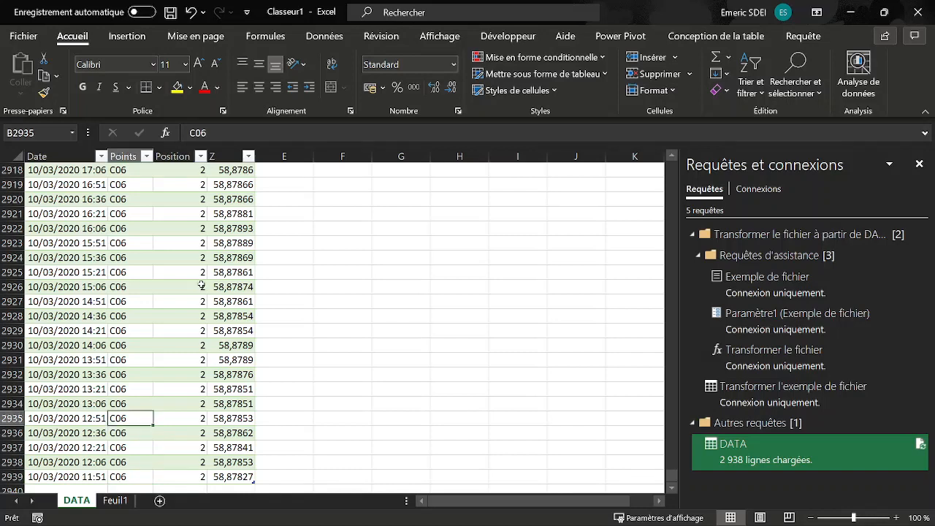
pyautogui.press('Up')
pyautogui.press('Up')
pyautogui.press('Up')
pyautogui.press('Up')
pyautogui.press('Up')
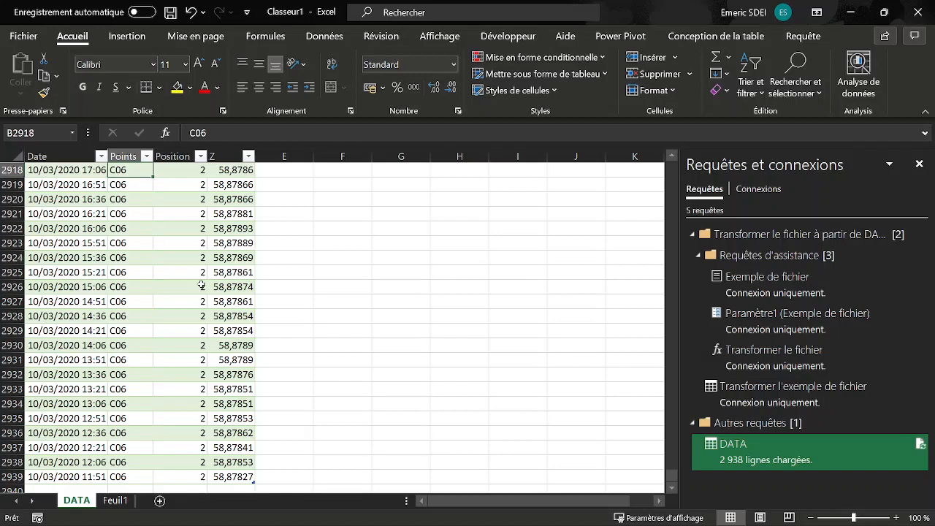